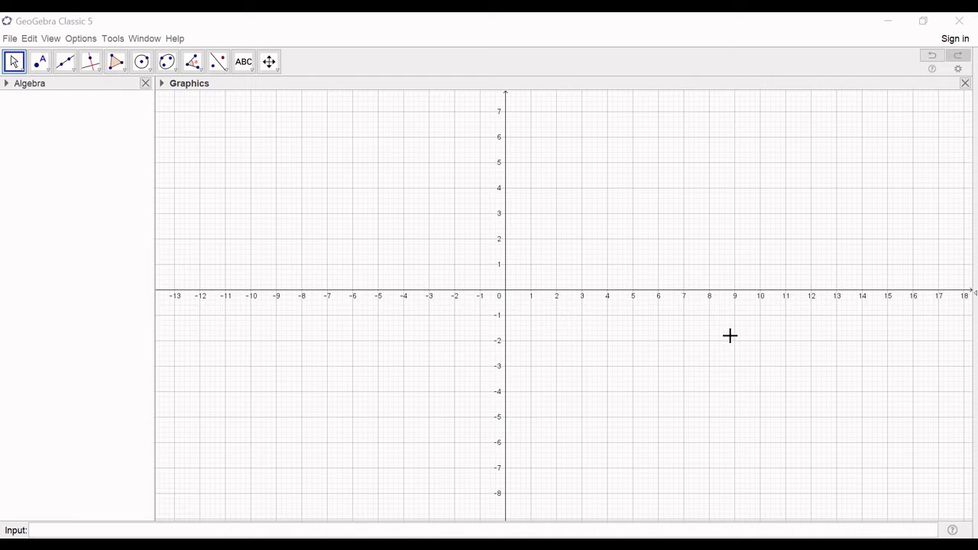
- Select the Slider tool from the toolbar
left_click(245, 65)
- Create slider a from -10 to 10 with increment 1 and drag it to the upper left
left_click(264, 85)
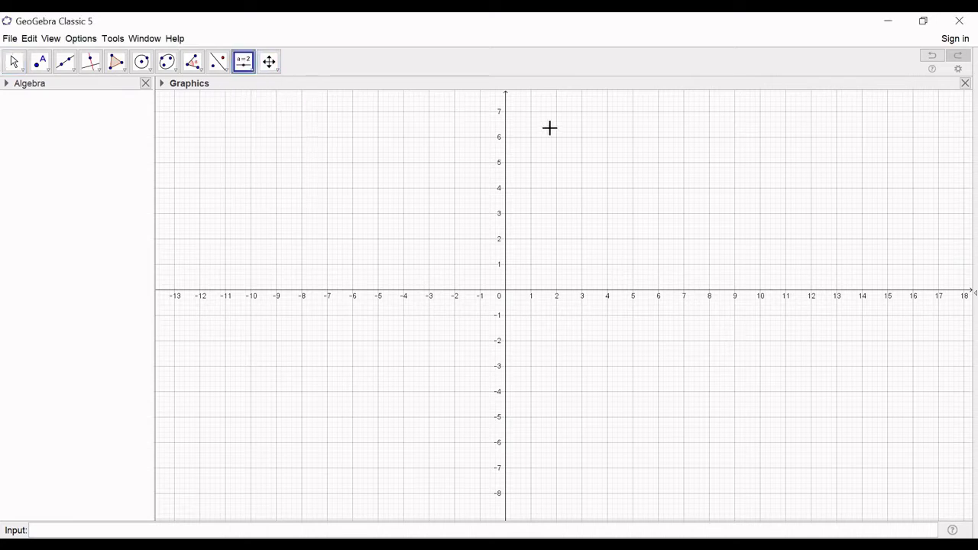
left_click(558, 136)
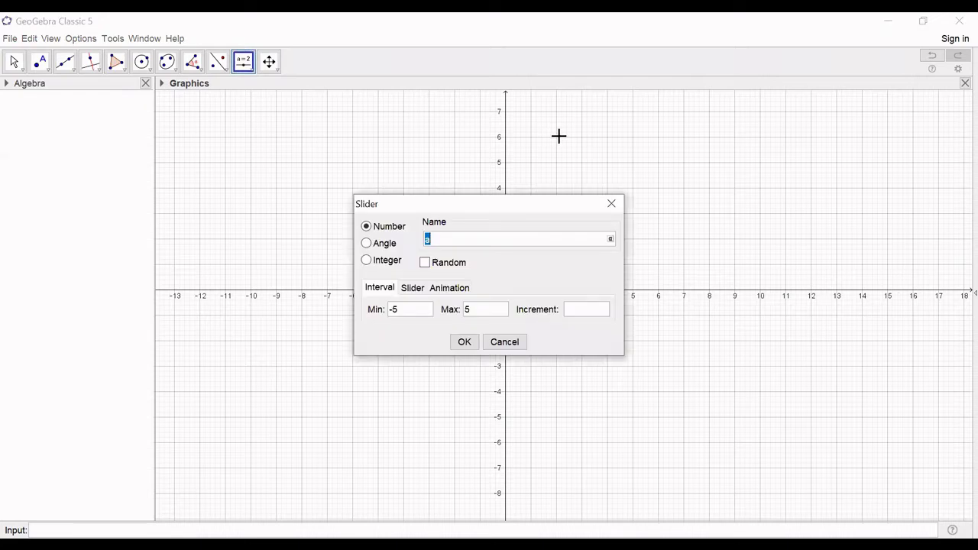
left_click(488, 312)
left_click(585, 317)
type("1")
left_click(464, 342)
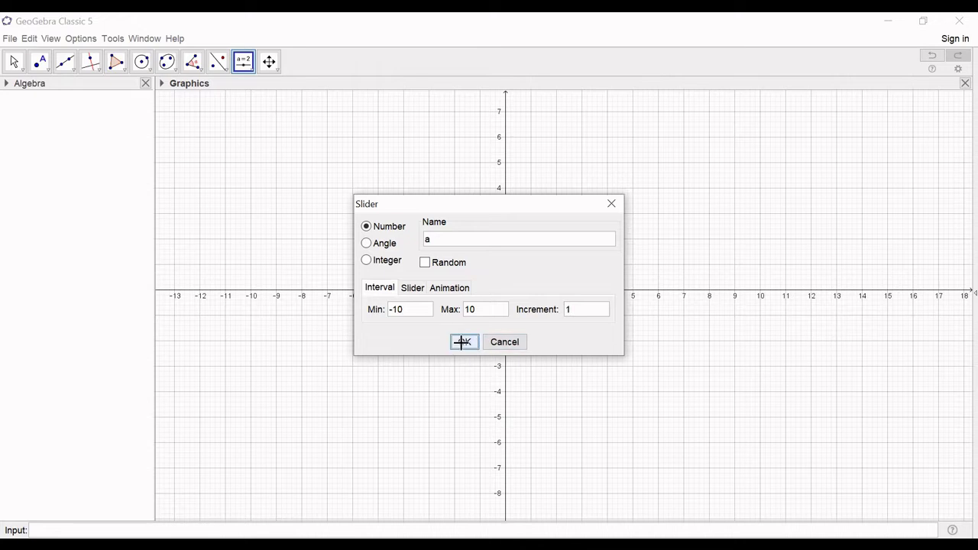
left_click_drag(573, 137, 187, 136)
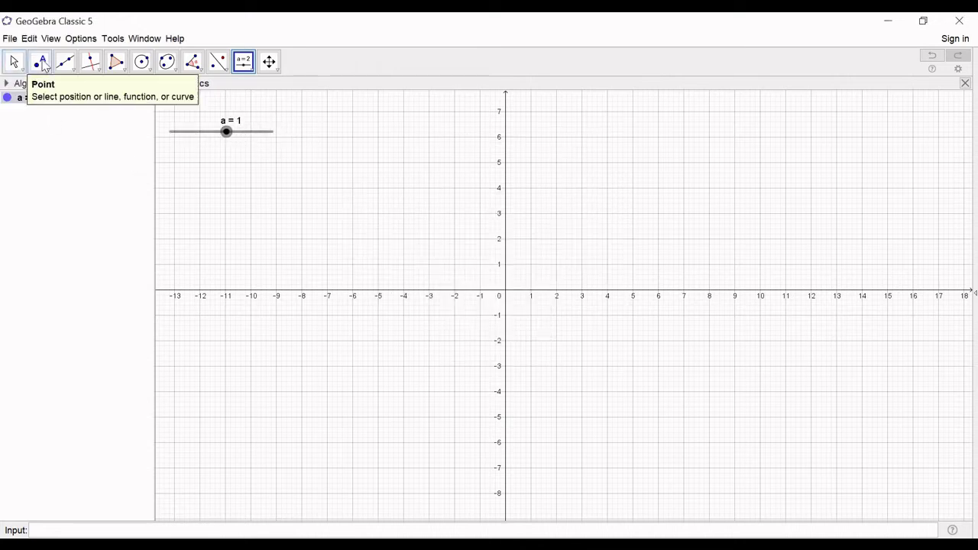
left_click(40, 61)
- Place point A at (-5, 1), redefine it as (a, 1), and test it with slider a
left_click(378, 265)
left_click(12, 63)
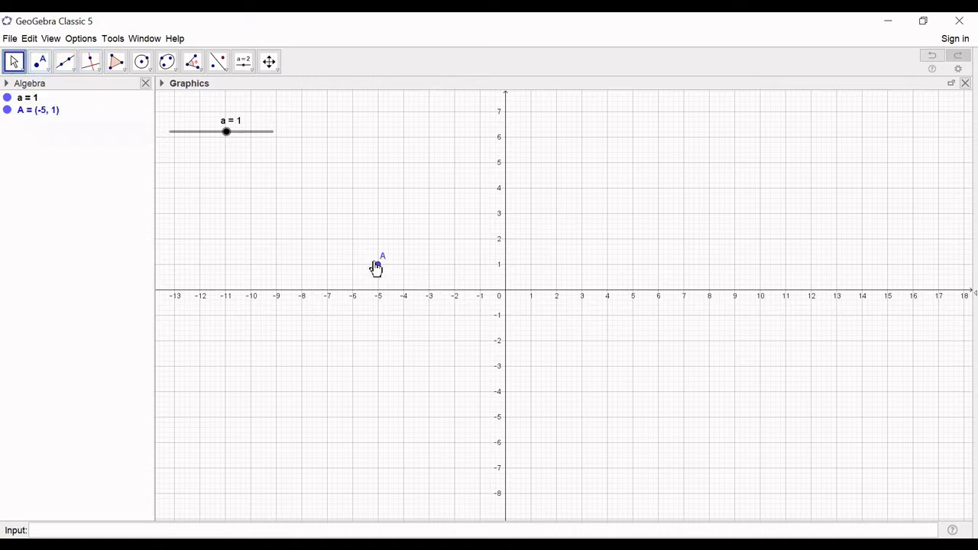
double_click(379, 266)
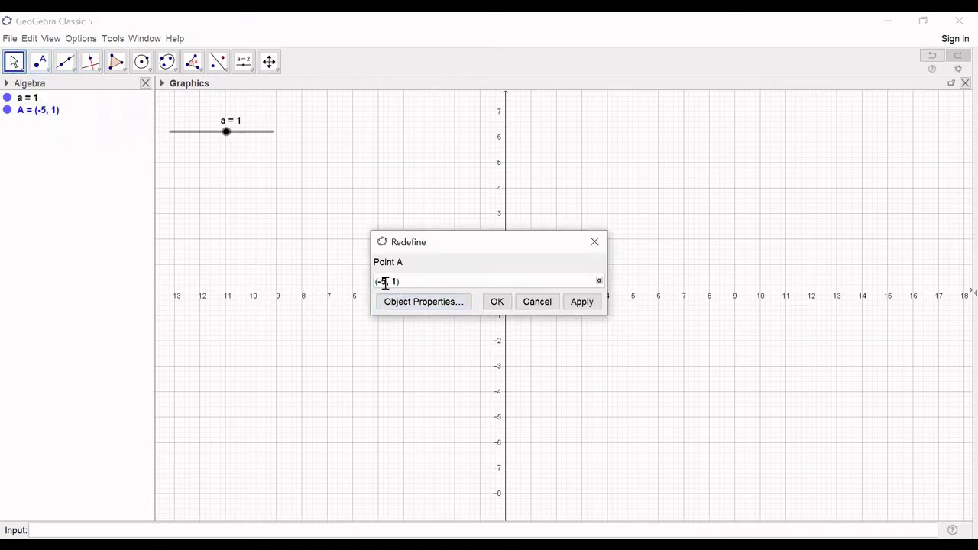
left_click(385, 282)
key("BackSpace")
key("BackSpace")
type("a")
left_click(497, 302)
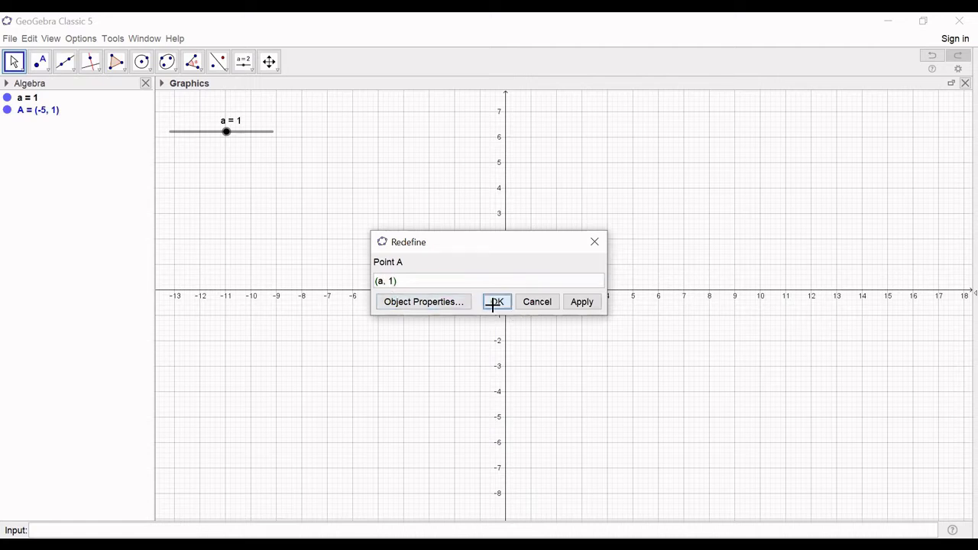
mouse_move(226, 131)
left_mouse_down()
mouse_move(209, 136)
mouse_move(247, 140)
mouse_move(190, 137)
mouse_move(279, 148)
mouse_move(212, 149)
left_mouse_up()
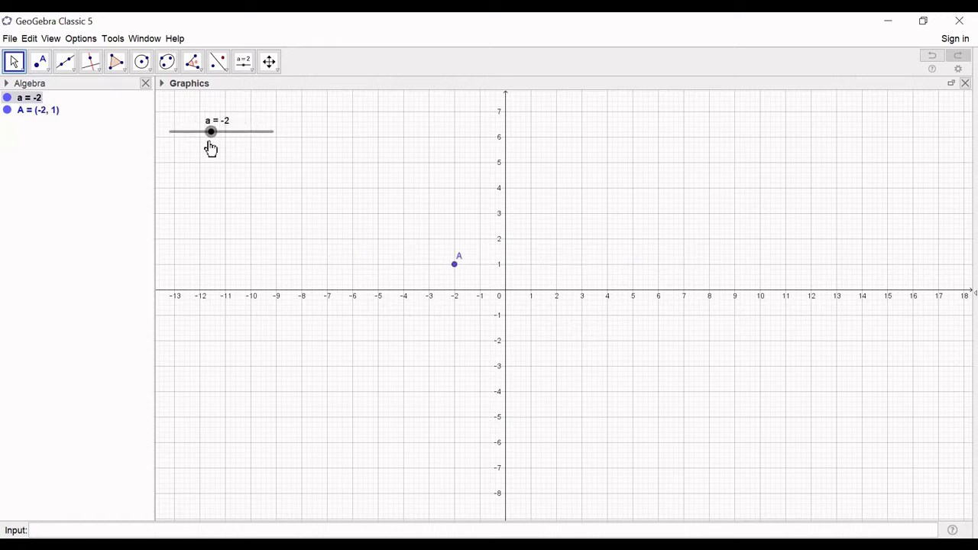
- Redefine point A as (a, a) and drag slider a to move it diagonally
left_click(455, 264)
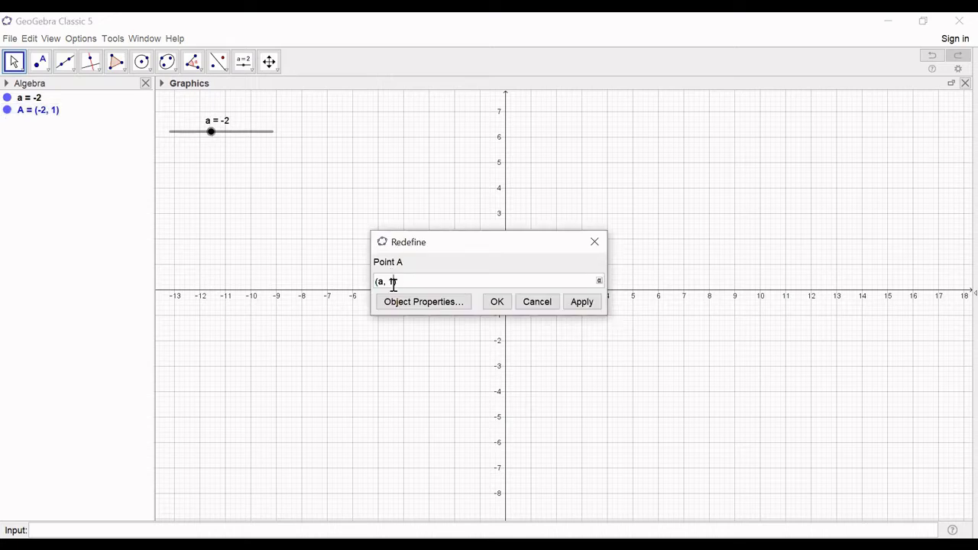
left_click(498, 302)
left_click_drag(210, 132, 208, 139)
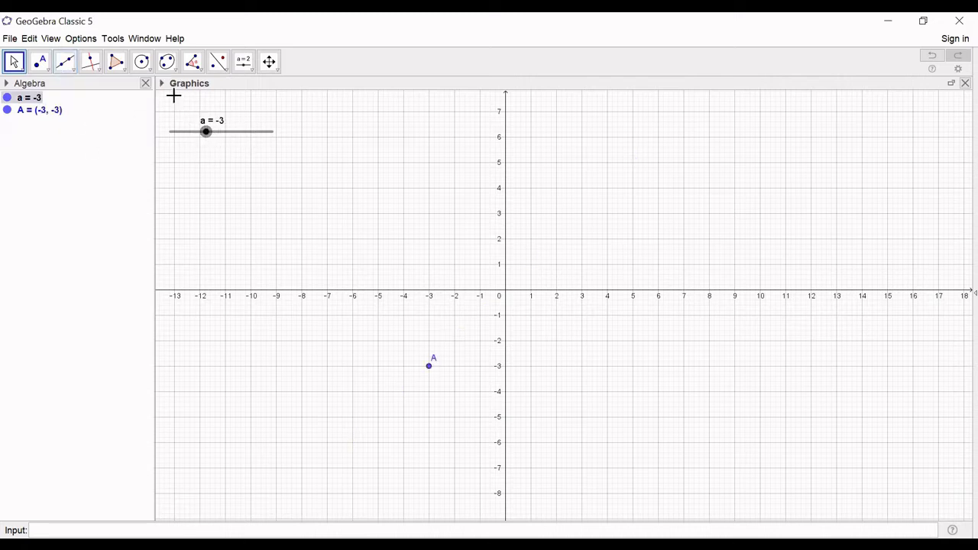
- Create a second slider b below slider a
left_click(243, 63)
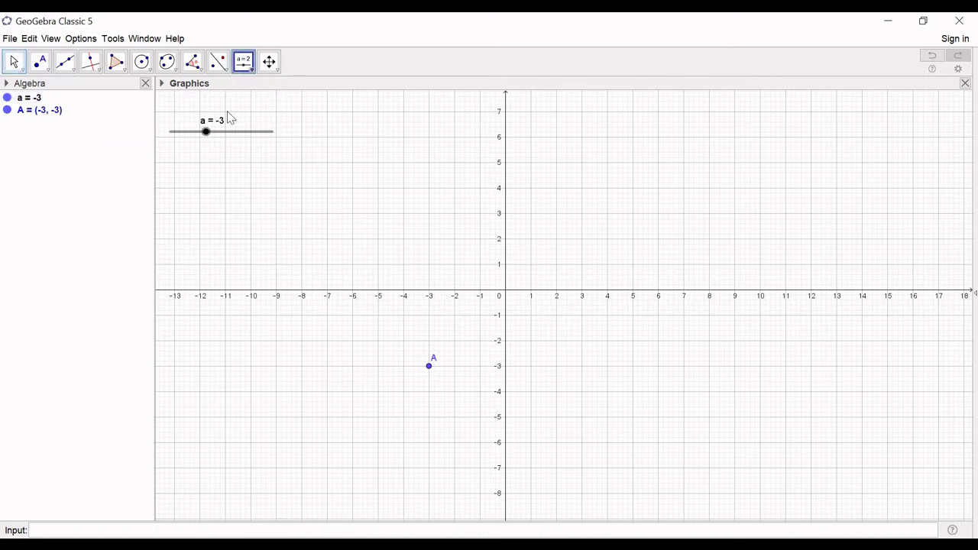
left_click(171, 184)
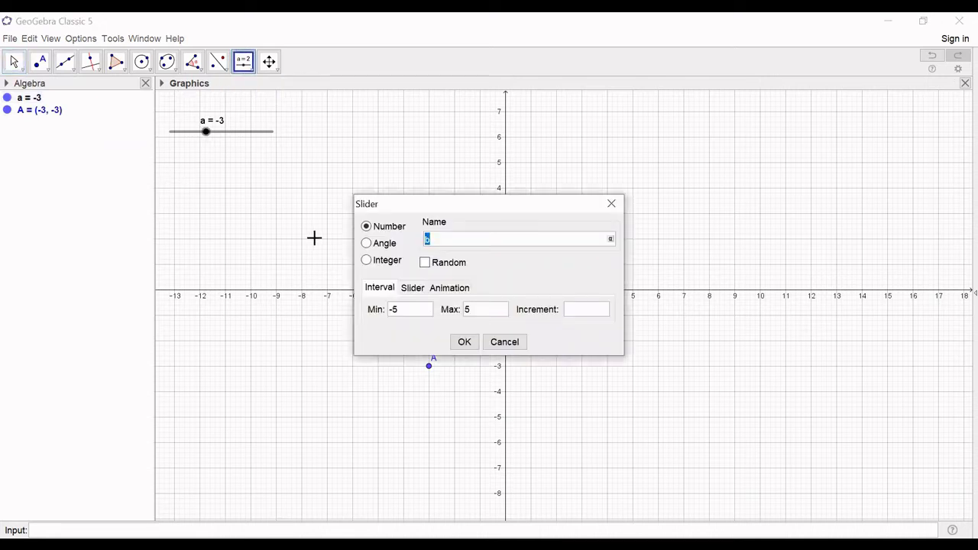
left_click(404, 314)
left_click(464, 341)
- Redefine point A as (a, b), dismiss the extra slider dialog, and test both sliders
double_click(429, 366)
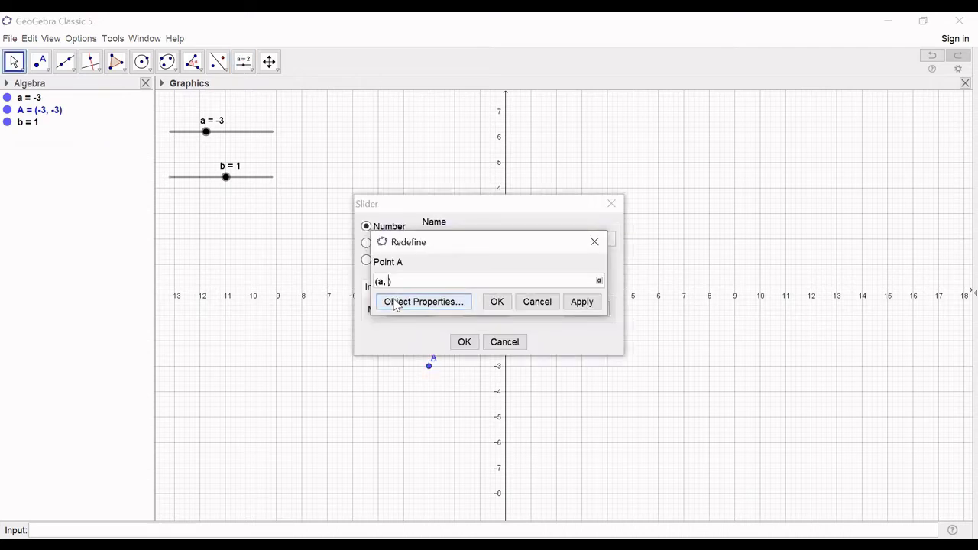
type("b")
left_click(497, 302)
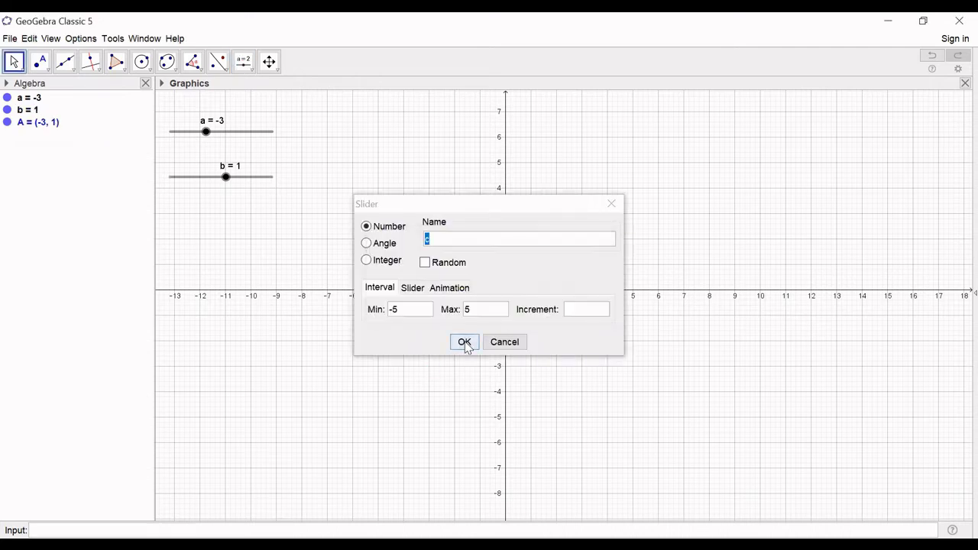
left_click(506, 343)
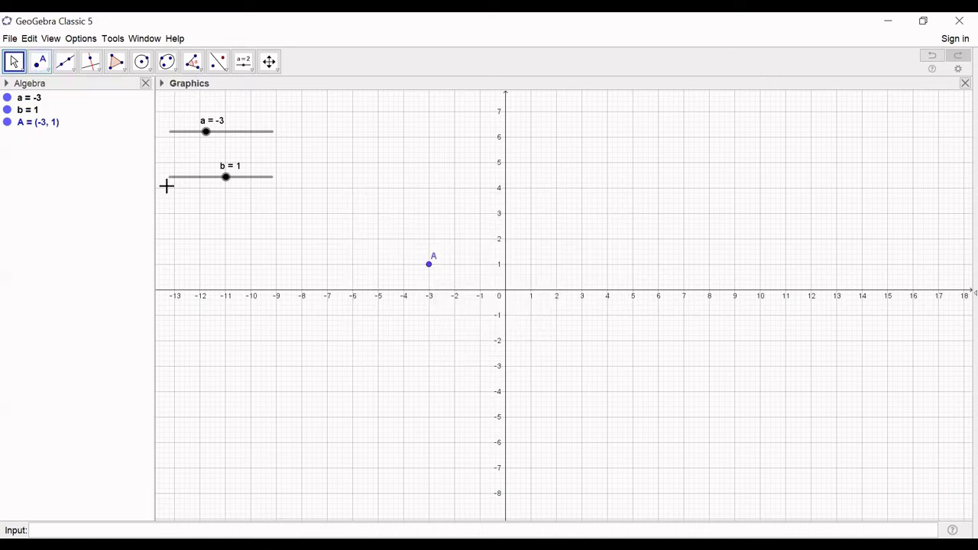
mouse_move(206, 133)
left_mouse_down()
mouse_move(190, 140)
mouse_move(227, 134)
left_mouse_up()
mouse_move(226, 177)
left_mouse_down()
mouse_move(183, 182)
mouse_move(206, 179)
left_mouse_up()
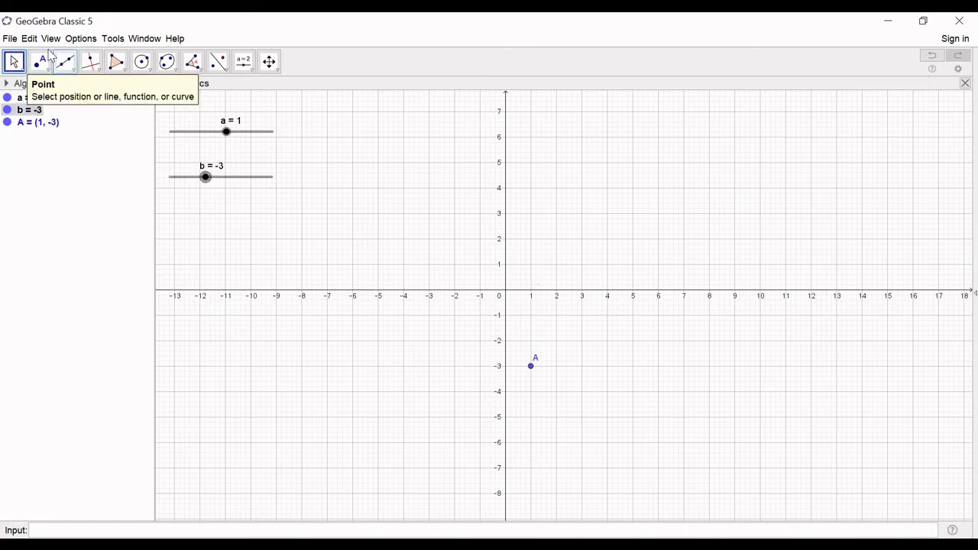
- Insert the 'toy car.jpg' image and delete the old point A
left_click(29, 39)
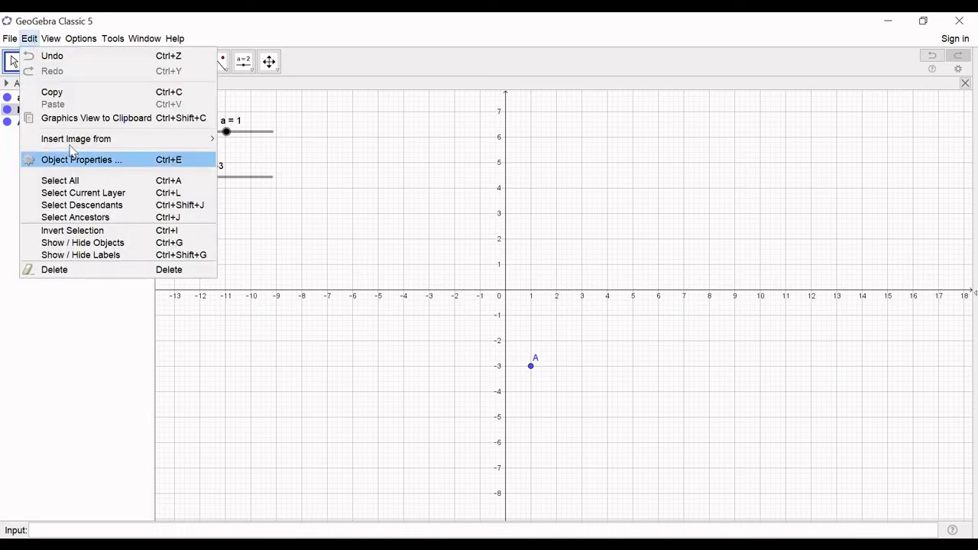
mouse_move(76, 138)
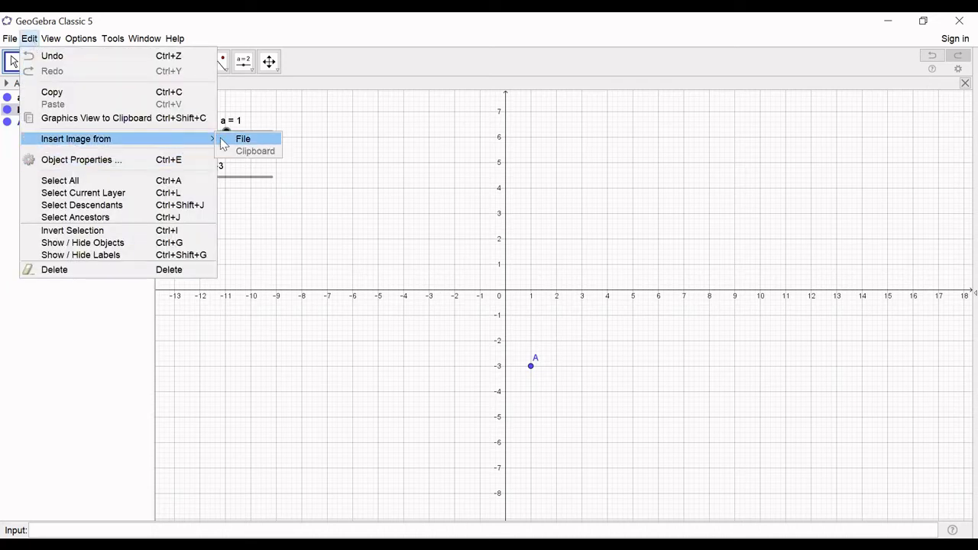
left_click(223, 142)
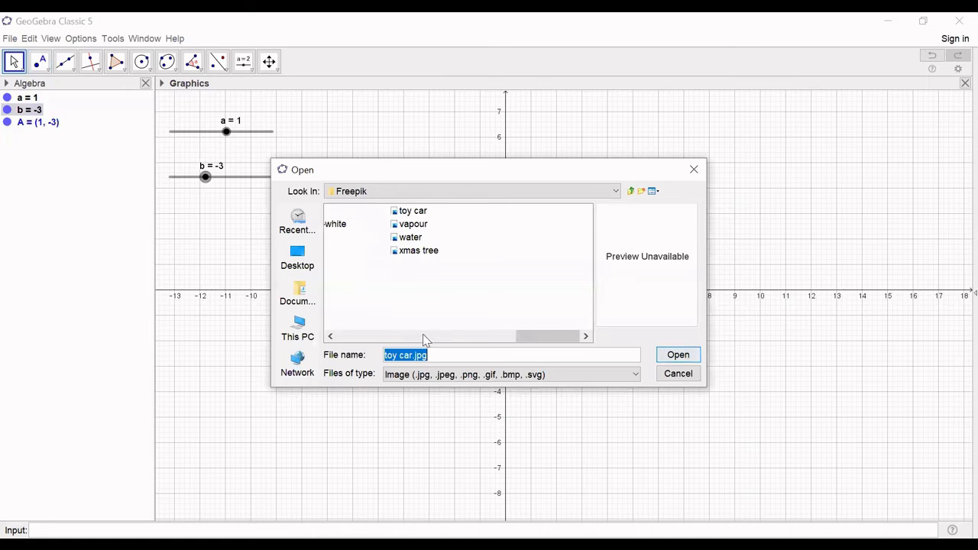
left_click(407, 212)
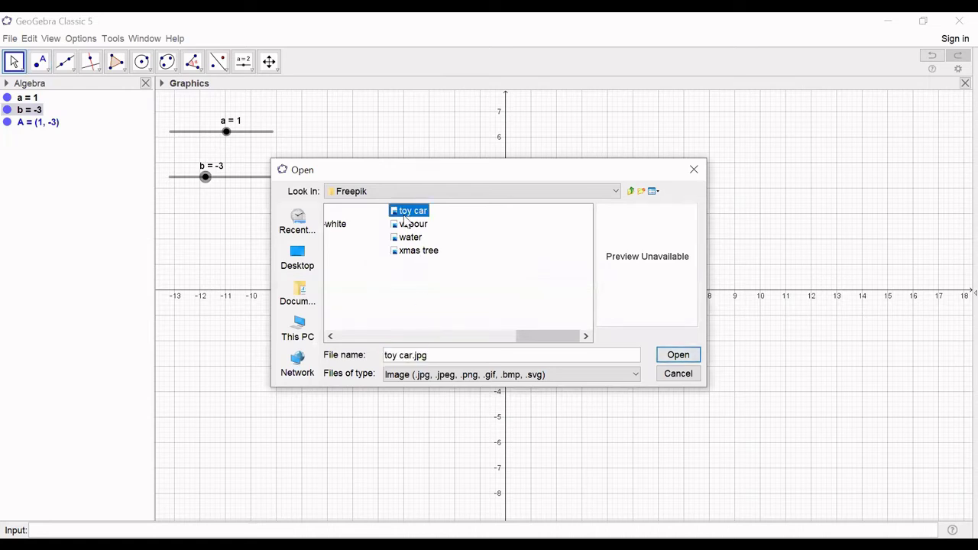
left_click(676, 355)
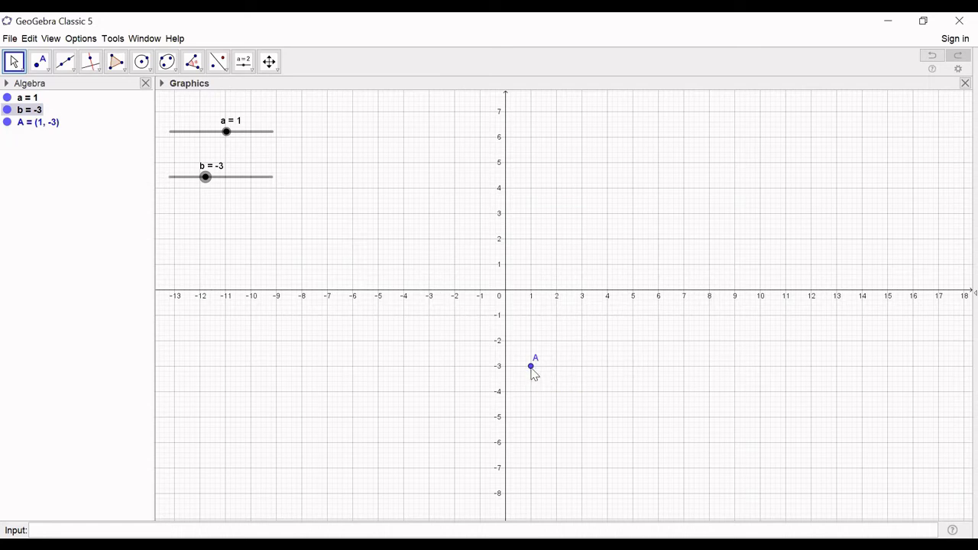
right_click(532, 367)
left_click(573, 477)
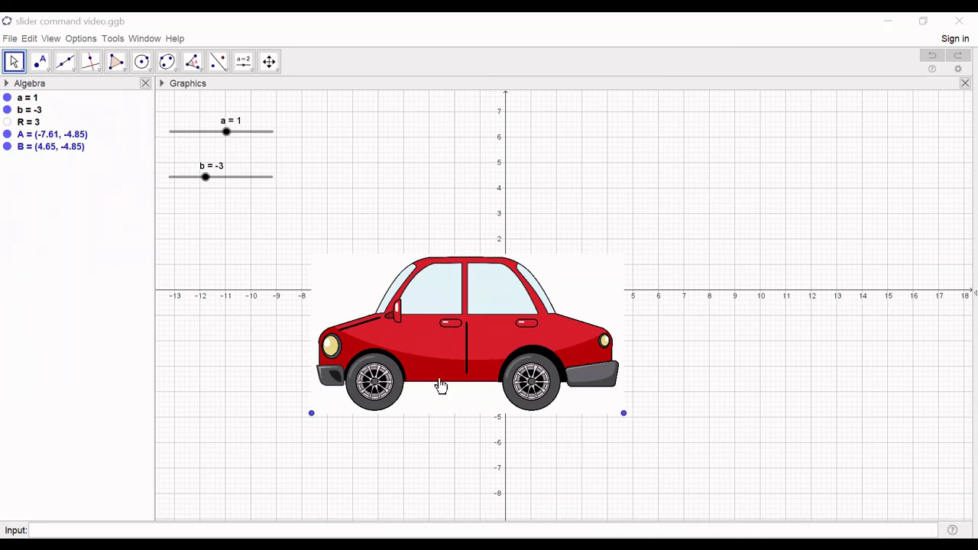
- Move the car picture, redefine its corner A as (a, b), and test both sliders
left_click_drag(441, 361, 523, 315)
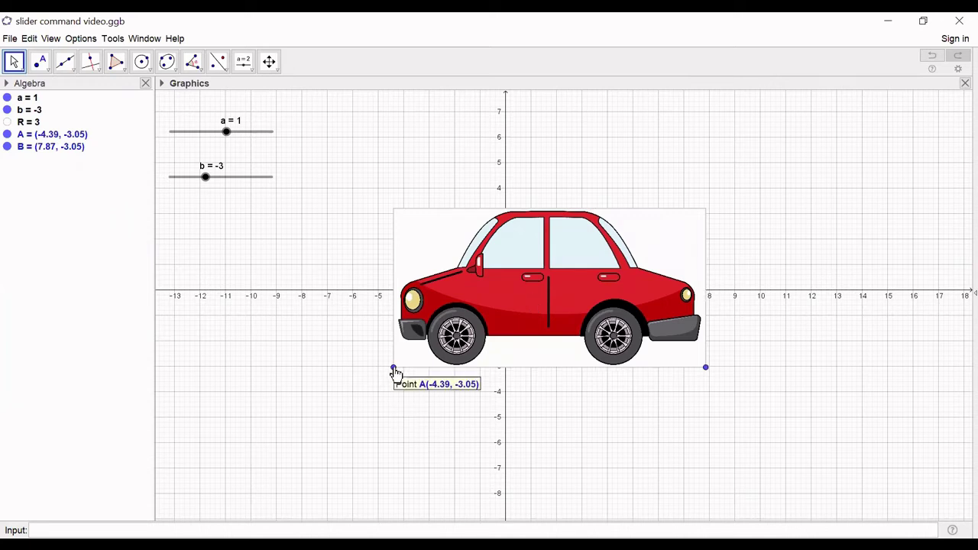
double_click(394, 368)
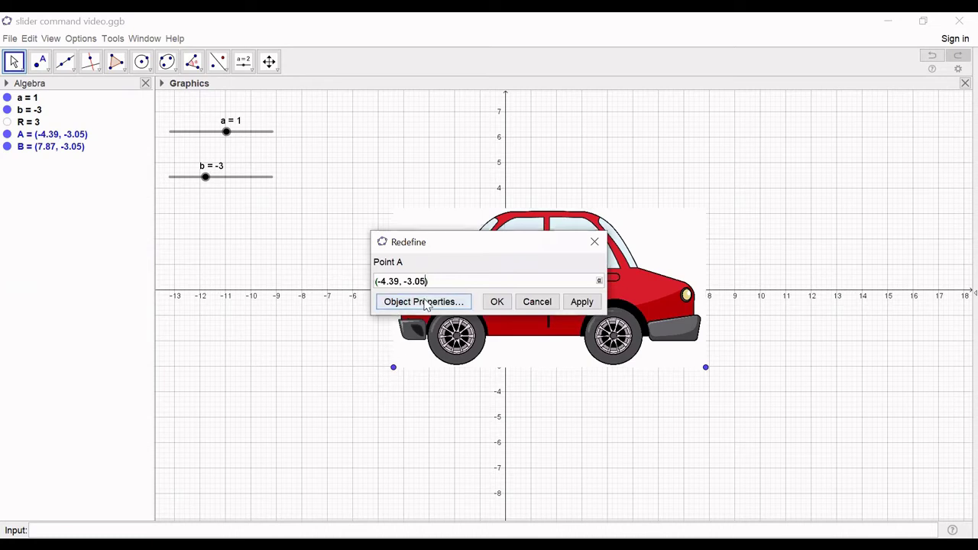
key("BackSpace")
key("BackSpace")
key("BackSpace")
key("BackSpace")
key("BackSpace")
key("BackSpace")
left_click(497, 302)
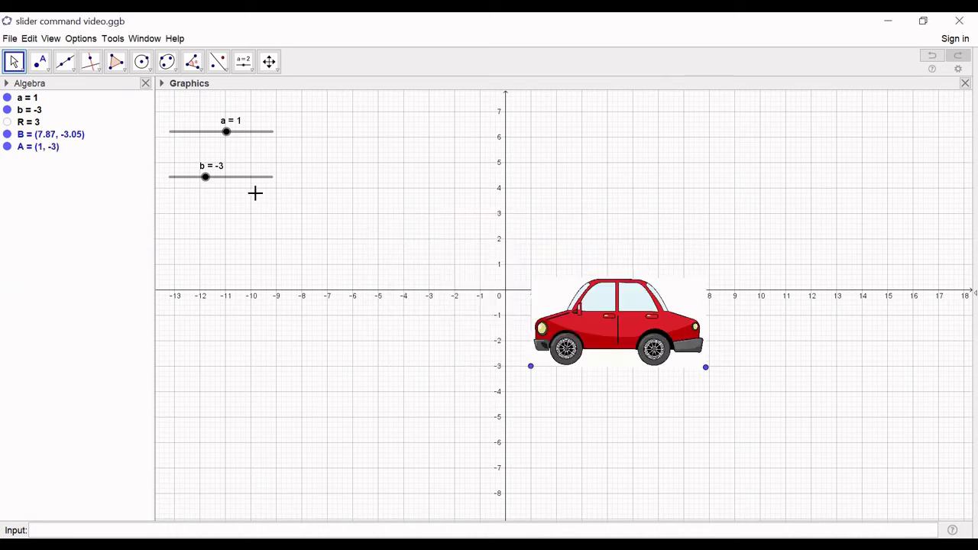
mouse_move(227, 132)
left_mouse_down()
mouse_move(178, 136)
mouse_move(251, 144)
left_mouse_up()
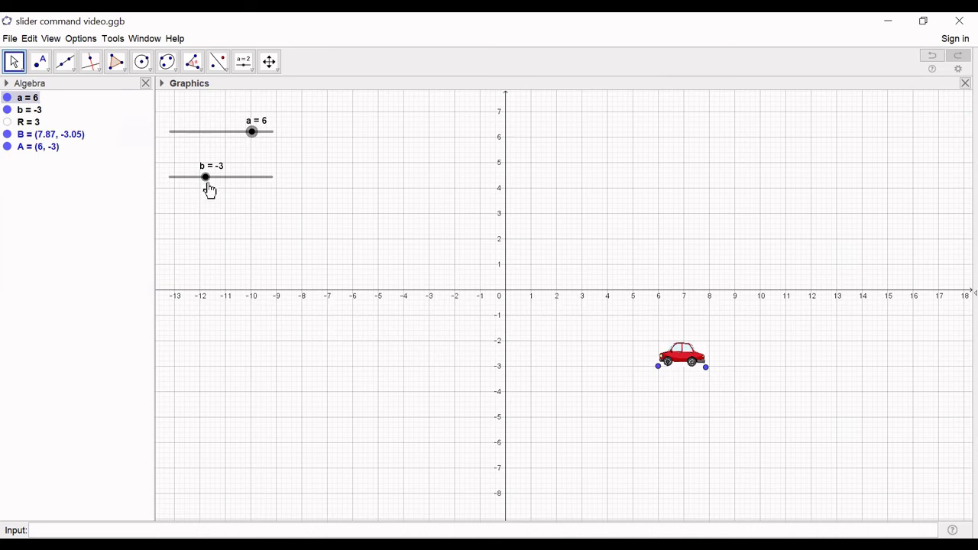
mouse_move(208, 185)
left_mouse_down()
mouse_move(170, 184)
mouse_move(219, 189)
mouse_move(173, 188)
mouse_move(207, 192)
left_mouse_up()
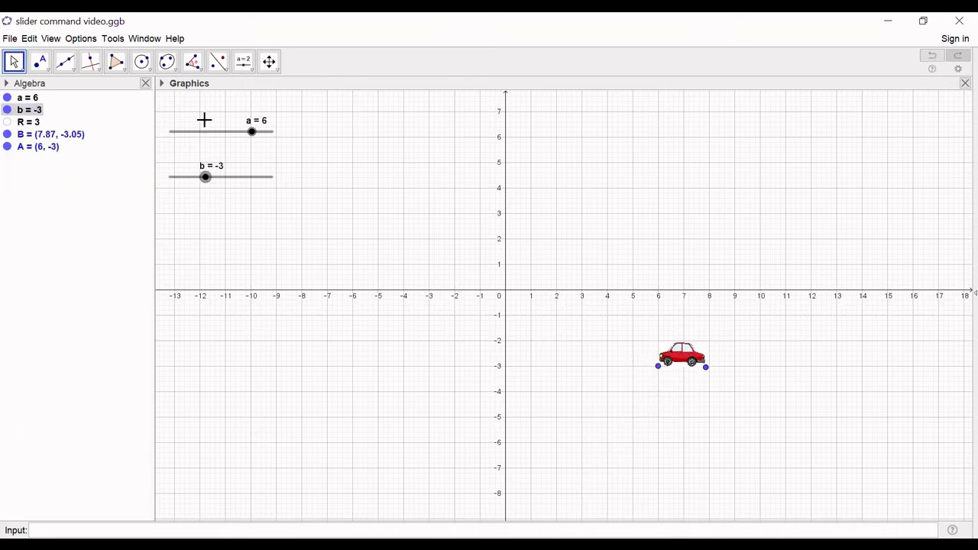
- Redefine corner B as (a + 5, b) and drag sliders a and b to move the whole car
left_click_drag(250, 135, 237, 137)
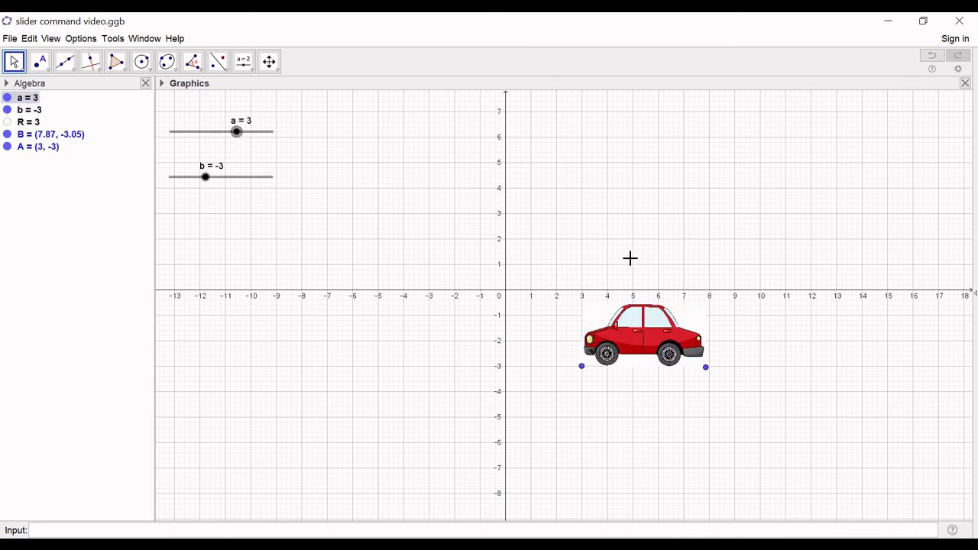
double_click(705, 368)
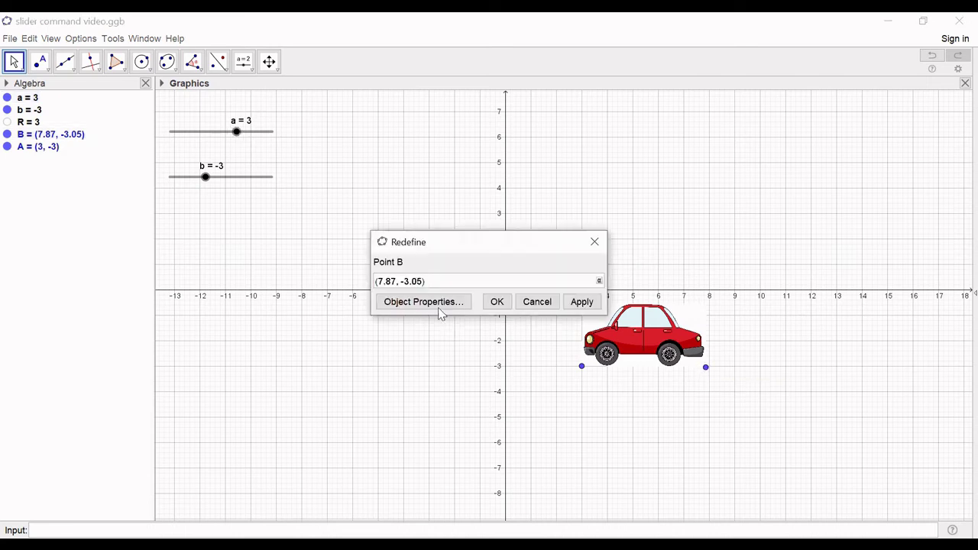
left_click_drag(430, 282, 361, 283)
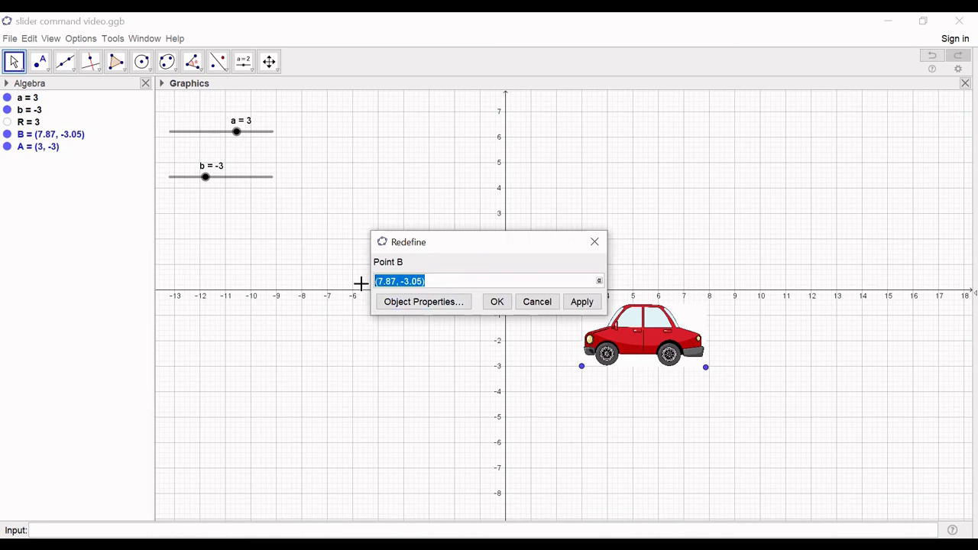
type("(")
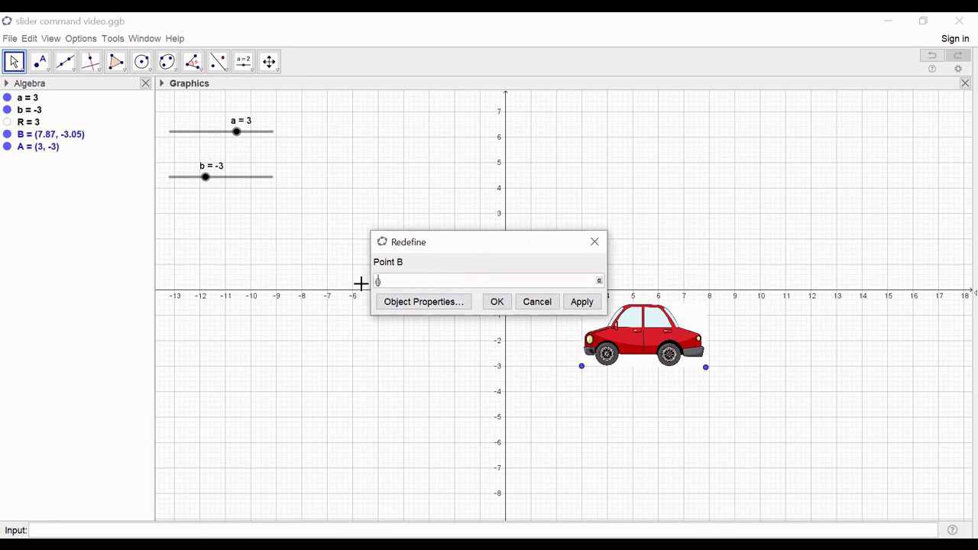
type("a+5,b")
left_click(497, 302)
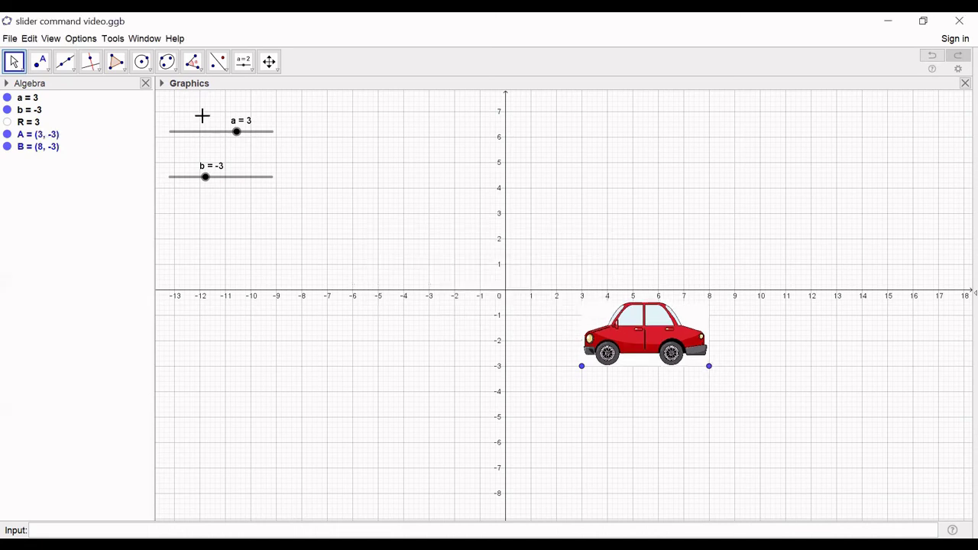
mouse_move(237, 132)
left_mouse_down()
mouse_move(195, 135)
mouse_move(231, 132)
left_mouse_up()
mouse_move(208, 185)
left_mouse_down()
mouse_move(209, 144)
mouse_move(201, 187)
mouse_move(236, 186)
mouse_move(194, 188)
mouse_move(237, 188)
mouse_move(210, 187)
mouse_move(236, 188)
mouse_move(224, 190)
left_mouse_up()
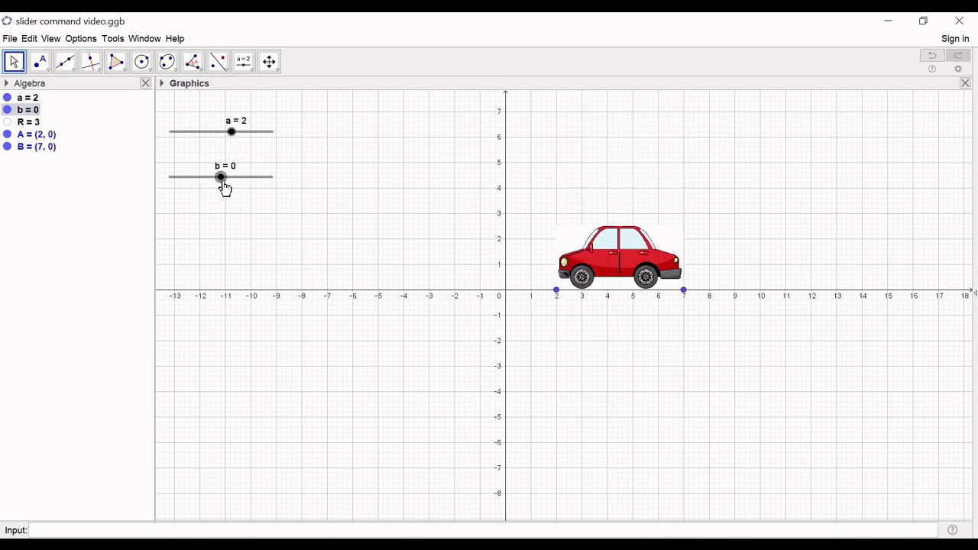
- Check corner A's definition and close it unchanged
left_click(558, 294)
double_click(558, 293)
type("(a, b)")
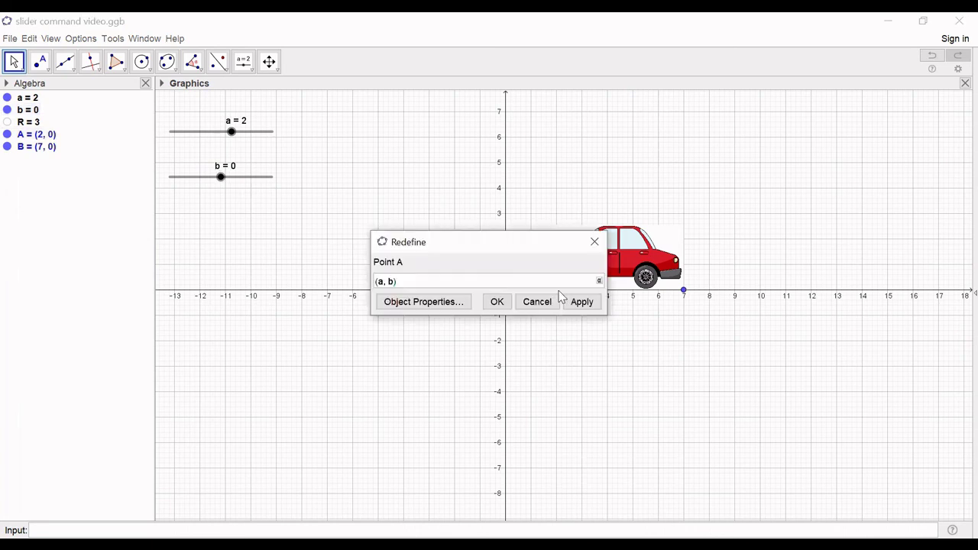
left_click(520, 303)
- Redefine corner B as (a, b+5) and drag both sliders to move the upright car
left_click(684, 292)
key("BackSpace")
key("BackSpace")
key("BackSpace")
key("BackSpace")
left_click(501, 301)
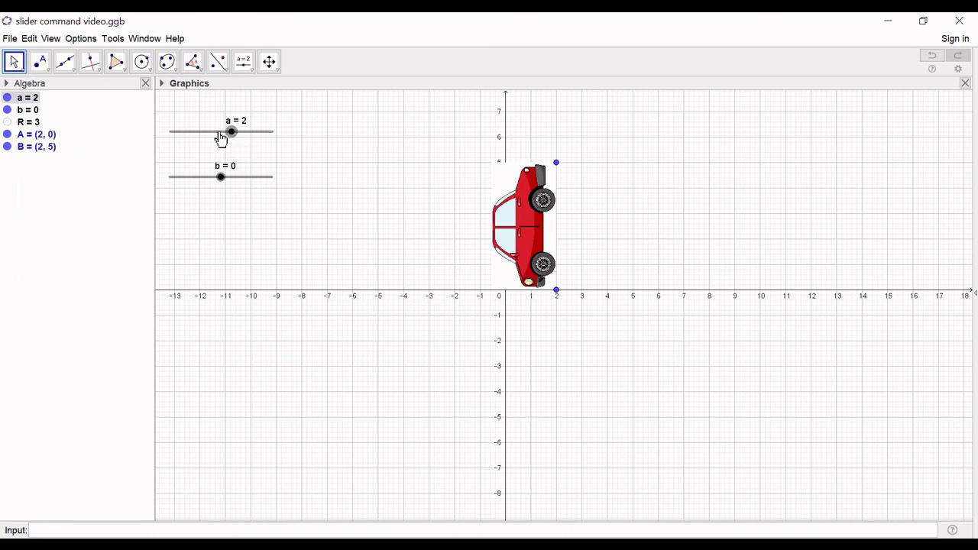
mouse_move(231, 132)
left_mouse_down()
mouse_move(212, 131)
mouse_move(252, 132)
left_mouse_up()
mouse_move(222, 178)
left_mouse_down()
mouse_move(179, 185)
mouse_move(223, 185)
mouse_move(181, 186)
mouse_move(216, 185)
mouse_move(201, 181)
left_mouse_up()
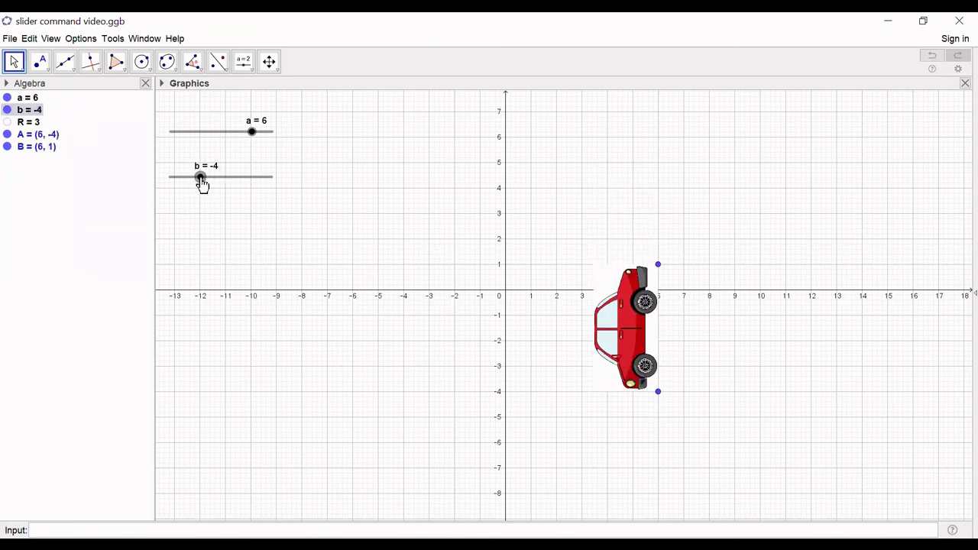